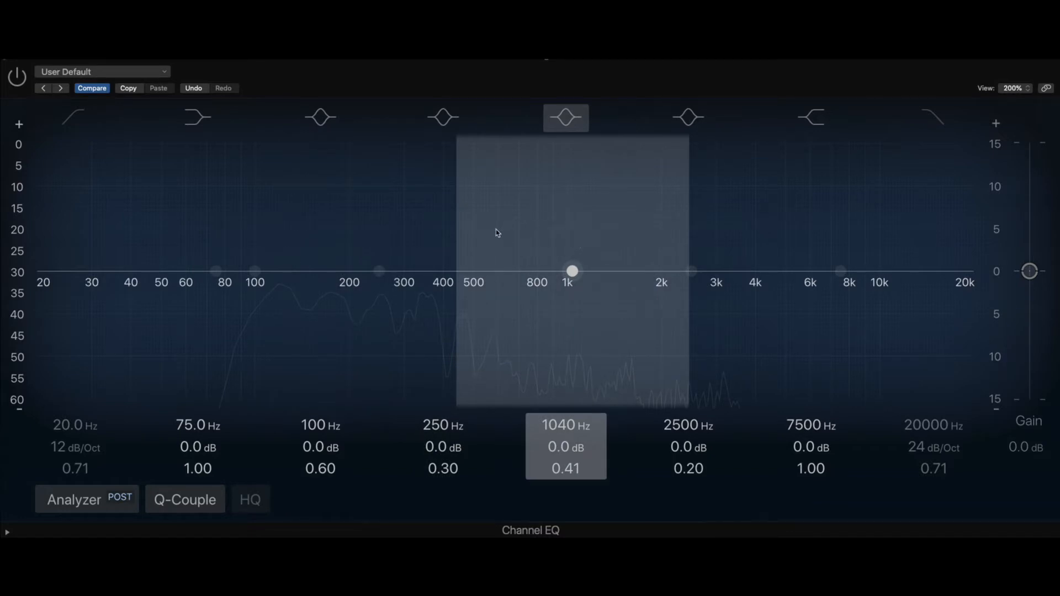
Step: Set the 250 Hz band's Q to 0.46
scroll(429, 207, "down", 3)
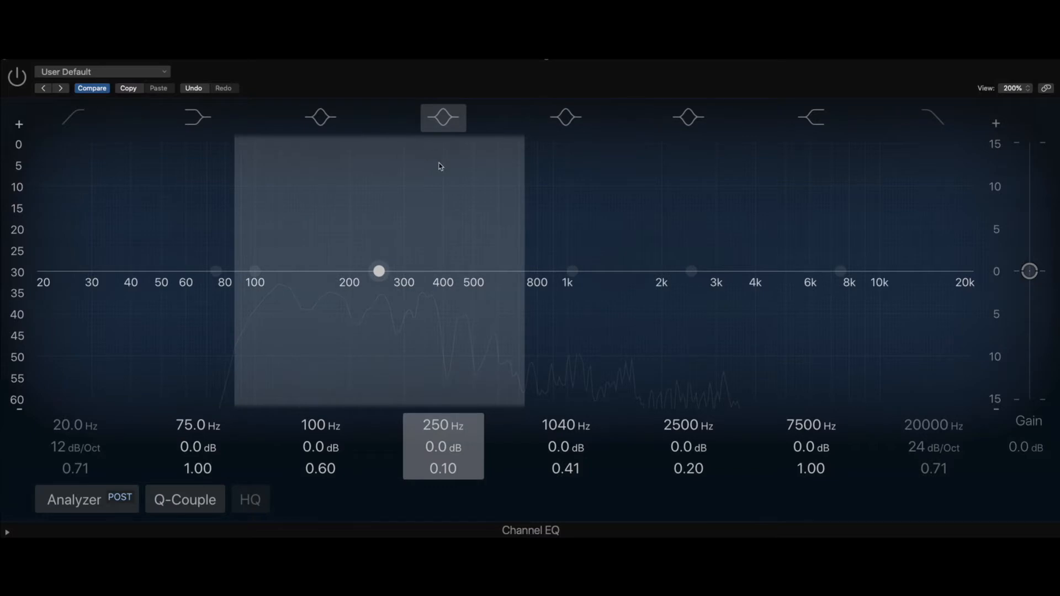
scroll(440, 165, "up", 4)
scroll(440, 165, "up", 1)
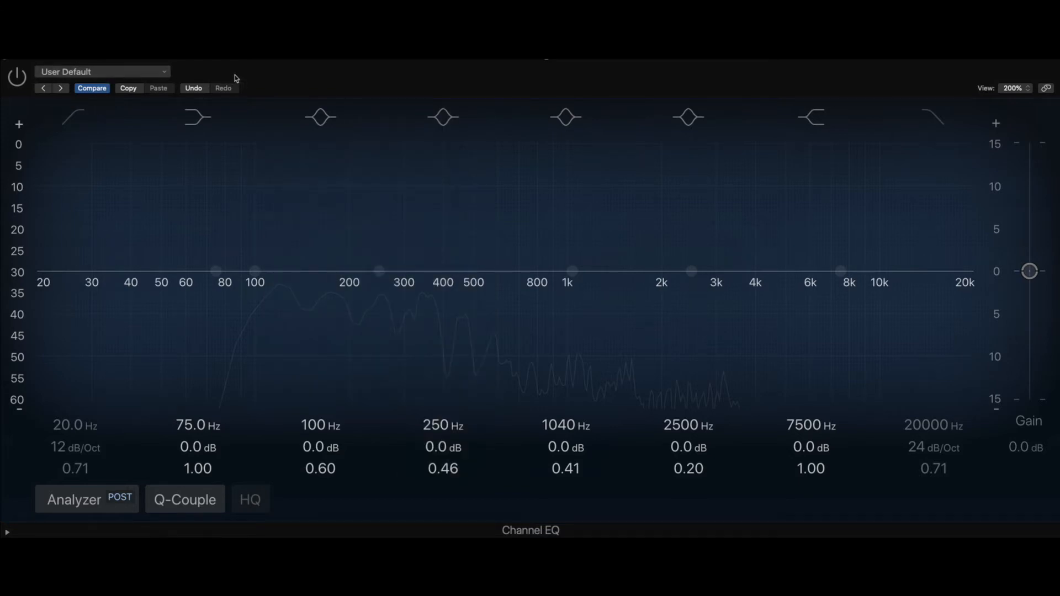
Step: Turn on the equalizer and set its high-pass filter to 90 Hz with a 48 dB/Oct slope and a Q of 0.71
left_click(16, 77)
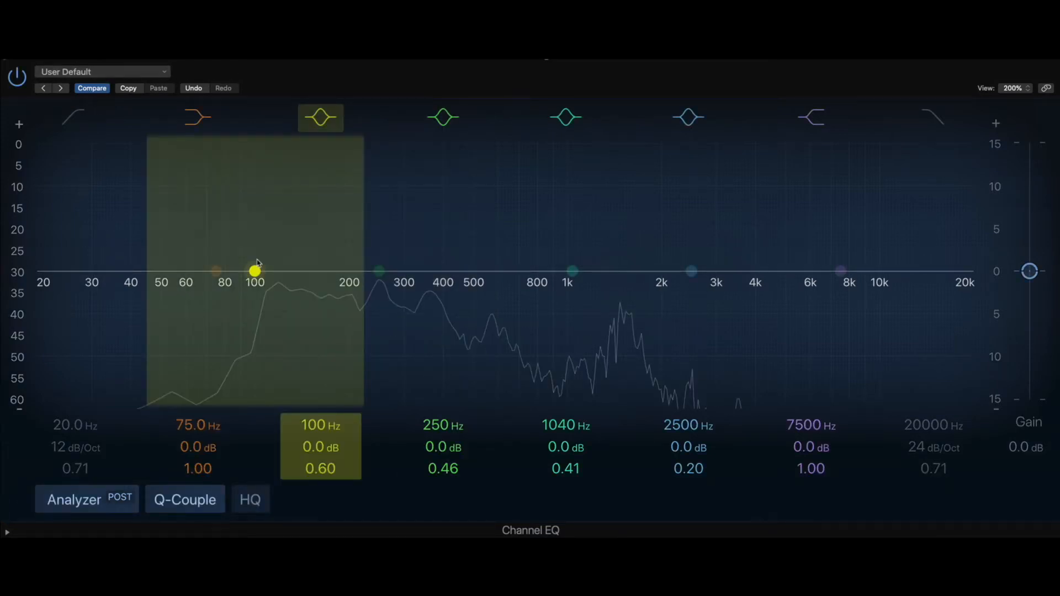
left_click(66, 112)
left_click_drag(37, 301, 236, 297)
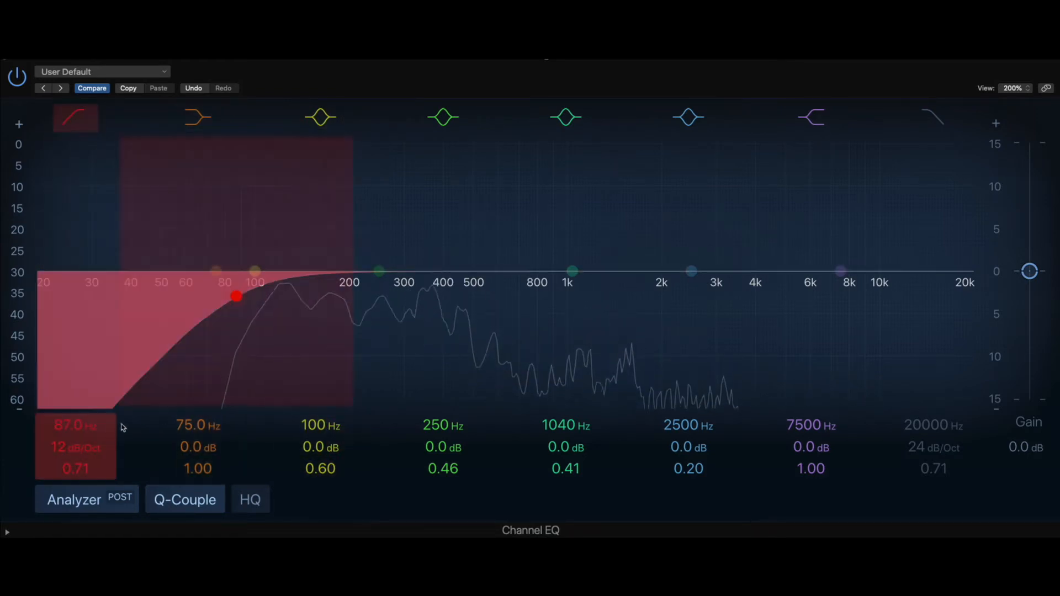
left_click_drag(76, 469, 74, 431)
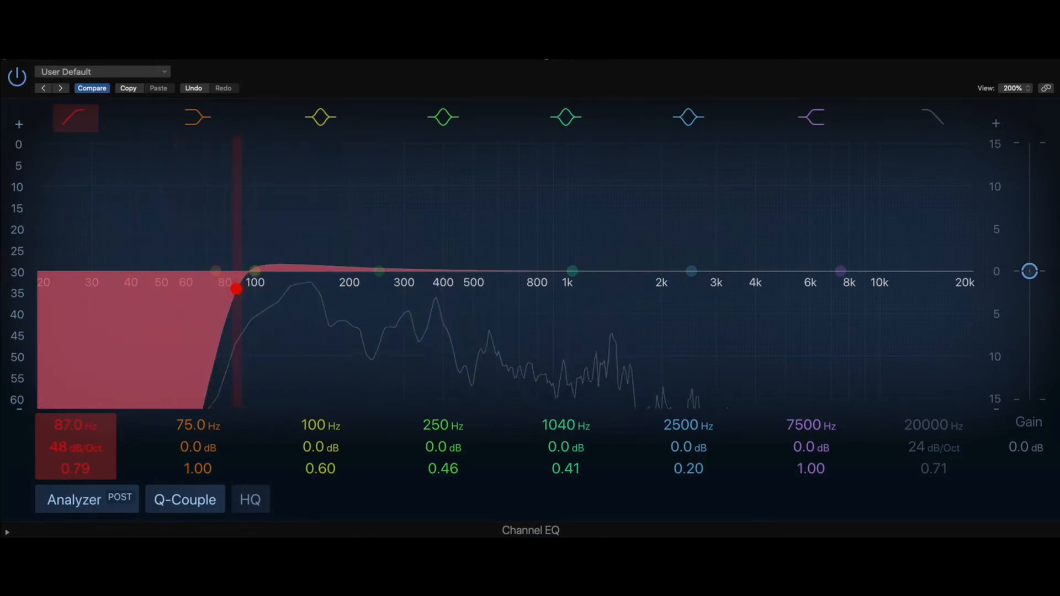
left_click_drag(232, 293, 234, 299)
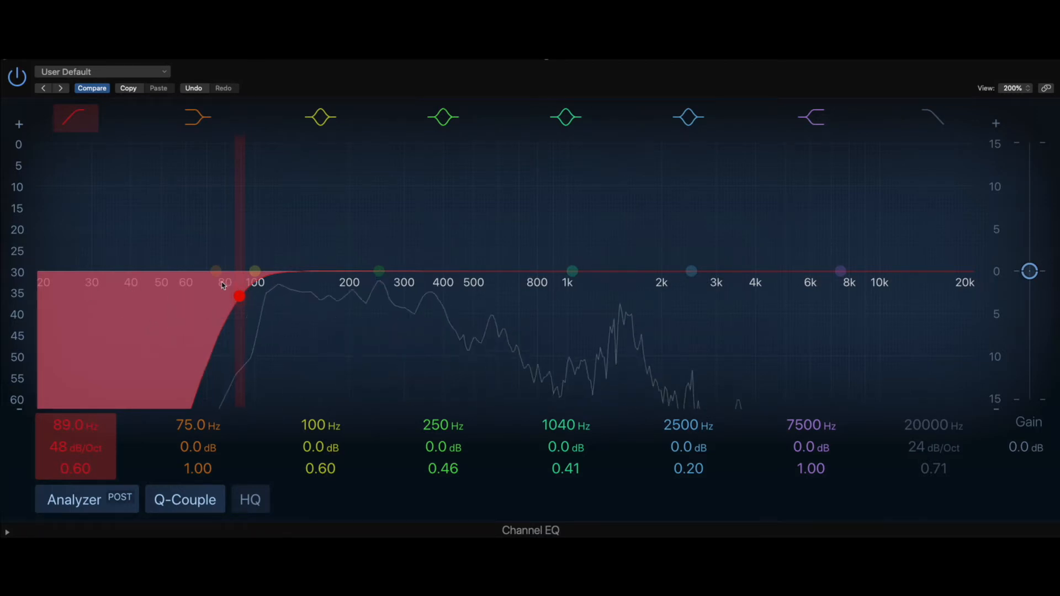
left_click_drag(239, 296, 241, 296)
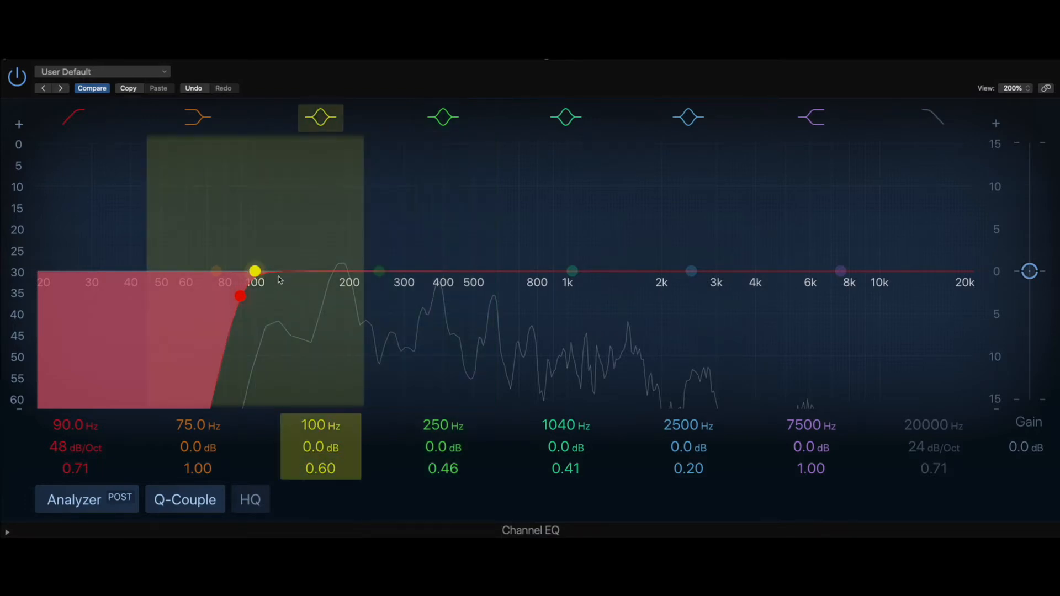
Step: Set the 100 Hz band to 132 Hz, -2.2 dB, Q 5.60 and the 250 Hz band to 380 Hz, -6.2 dB, Q 2.20
left_click_drag(254, 273, 298, 309)
scroll(326, 254, "up", 5)
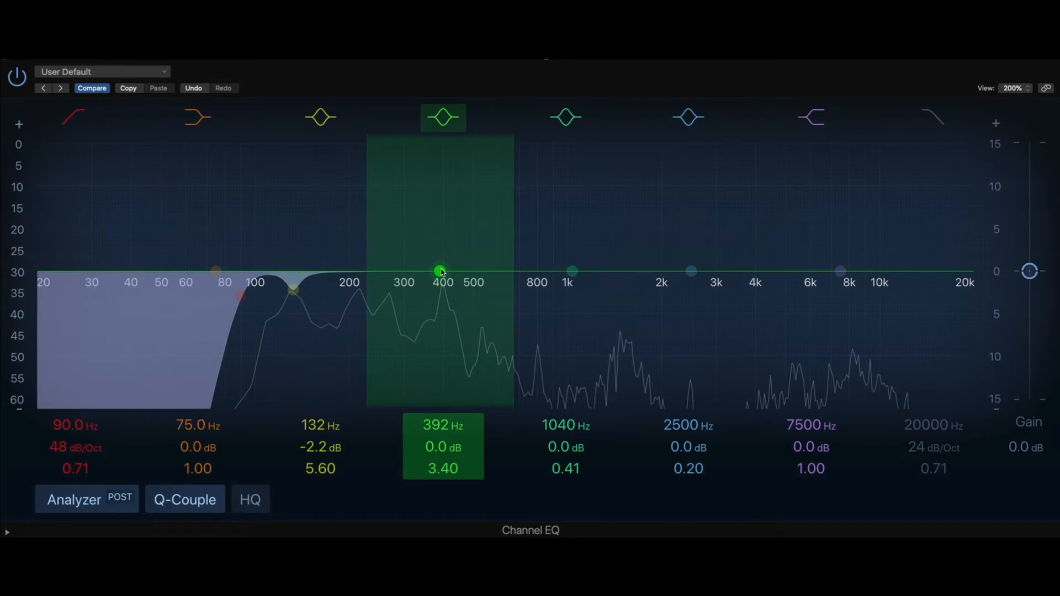
left_click_drag(441, 272, 444, 269)
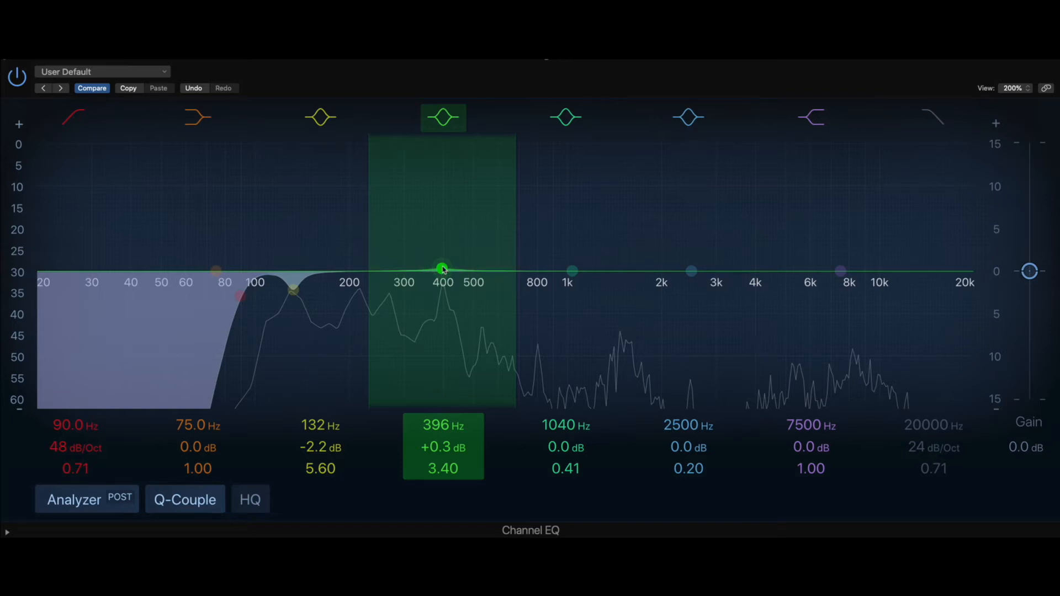
left_click_drag(444, 269, 437, 336)
scroll(437, 332, "down", 5)
scroll(437, 332, "up", 3)
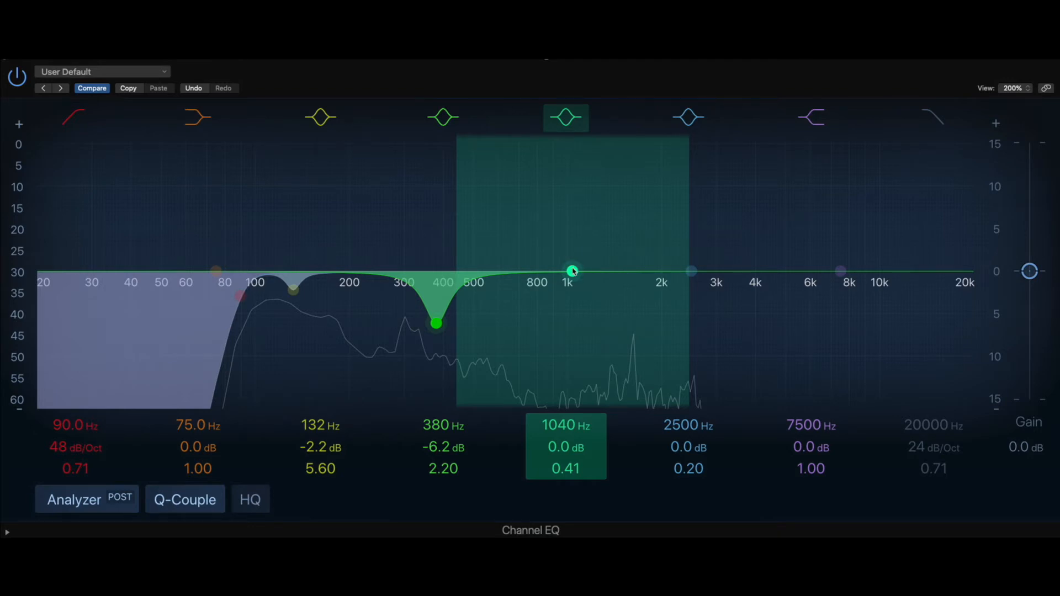
Step: Sweep the 1040 Hz band for resonances and set it to 1600 Hz with a -3.1 dB cut and a Q of 3.40
left_click_drag(573, 271, 603, 259)
scroll(605, 259, "up", 10)
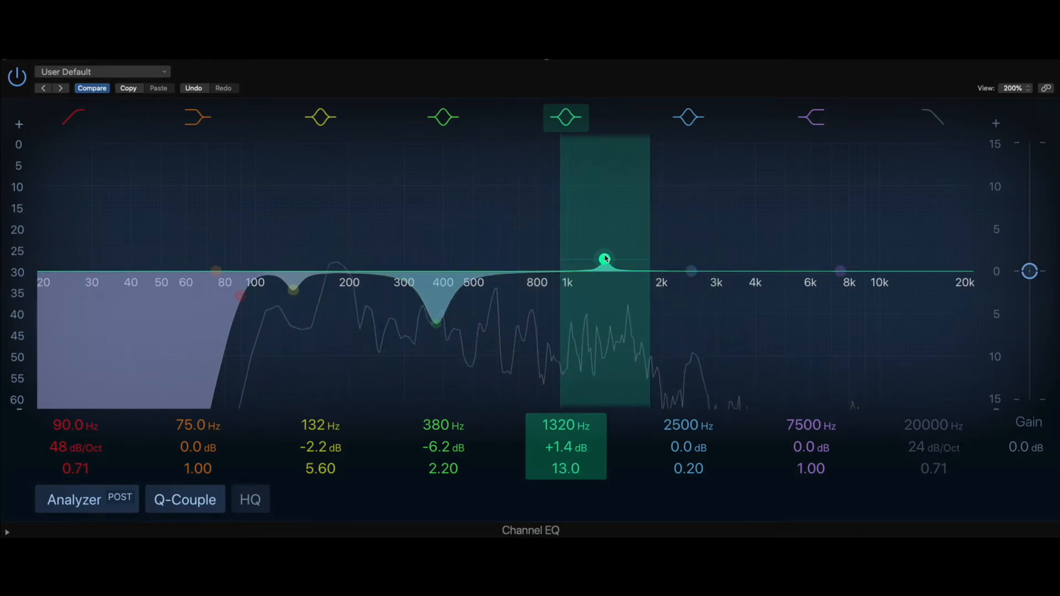
scroll(604, 259, "down", 4)
left_click_drag(605, 259, 634, 172)
scroll(659, 159, "up", 3)
scroll(659, 159, "down", 5)
left_click_drag(625, 323, 632, 337)
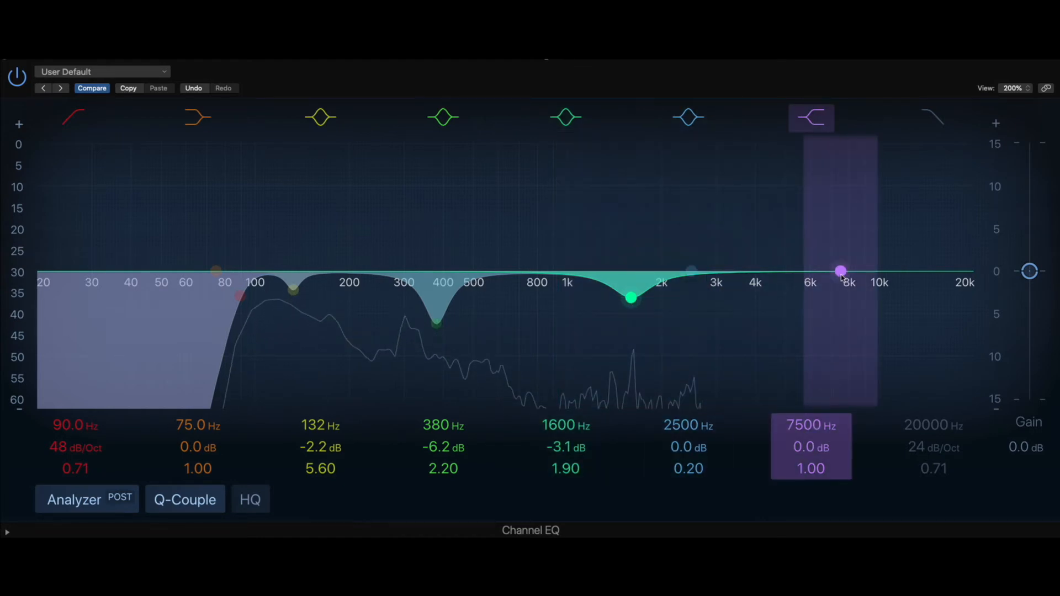
scroll(632, 297, "up", 3)
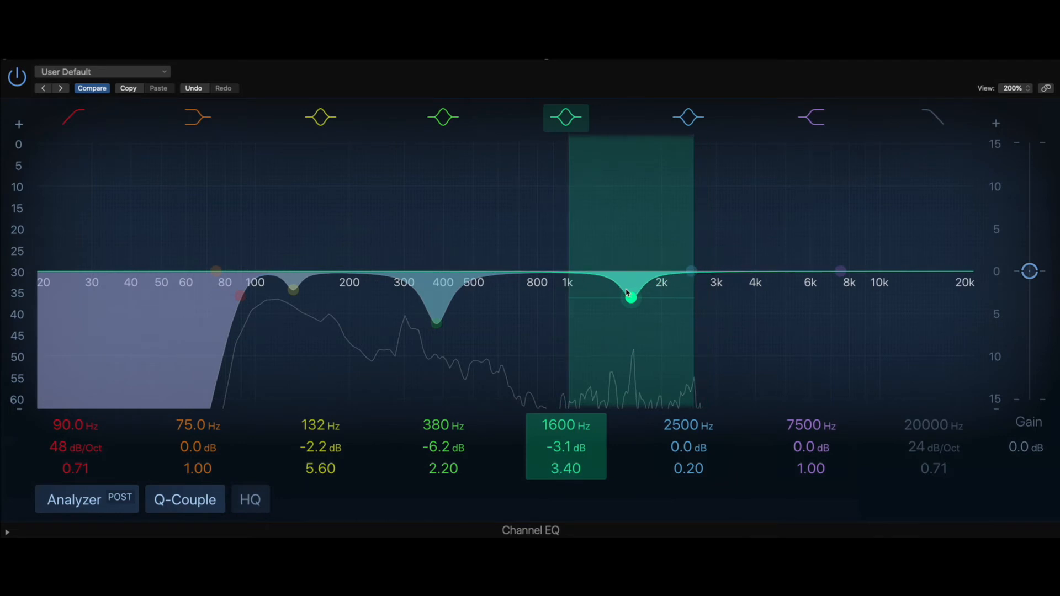
Step: Set the high shelf to 4400 Hz, +3.3 dB and the 2500 Hz band to 1210 Hz, -3.5 dB, Q 2.60
left_click_drag(838, 276, 768, 256)
left_click_drag(691, 271, 594, 305)
scroll(712, 268, "up", 6)
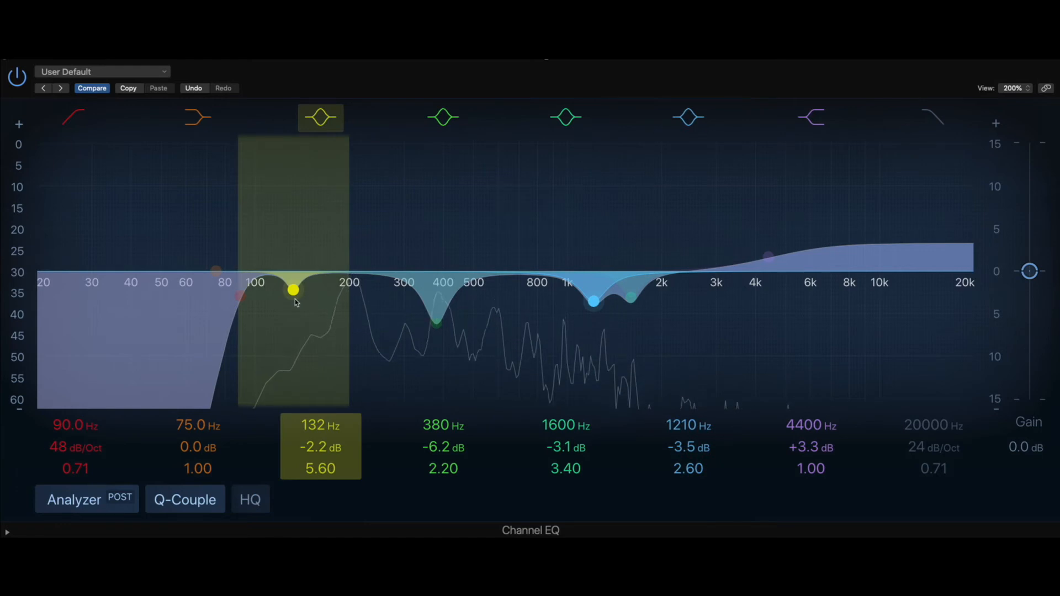
Step: Set the low shelf to 137 Hz with a +3.7 dB boost and lower the high-pass filter to 85.5 Hz
left_click_drag(216, 271, 300, 253)
left_click_drag(239, 296, 234, 299)
left_click_drag(302, 255, 297, 255)
Step: Set the high shelf to 4600 Hz, +3.6 dB, and compare the sound with the equalizer bypassed and active
mouse_move(777, 257)
left_mouse_down()
mouse_move(795, 250)
mouse_move(781, 255)
left_mouse_up()
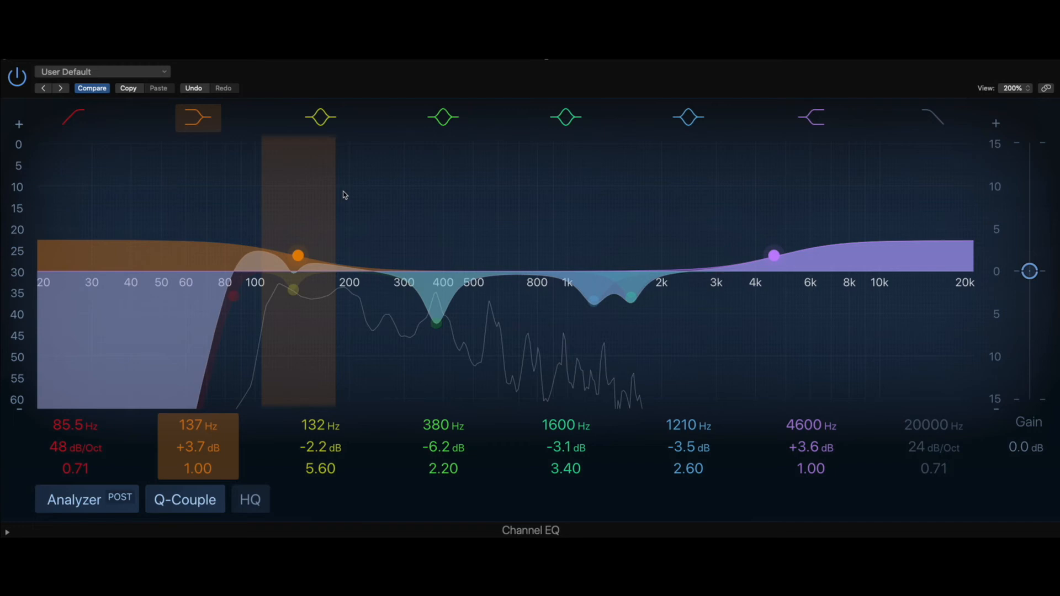
left_click(17, 78)
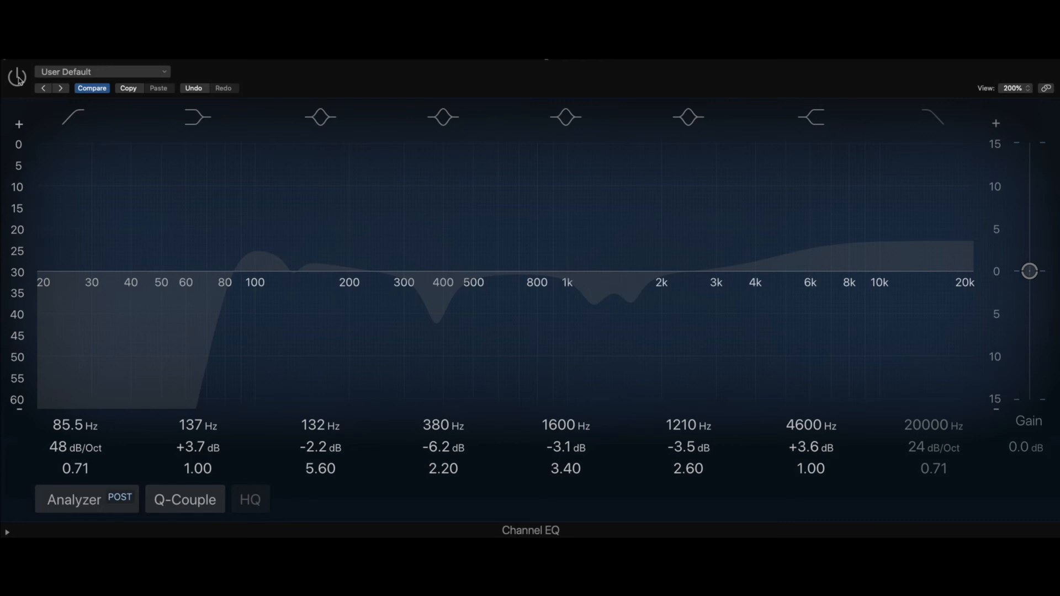
left_click(17, 77)
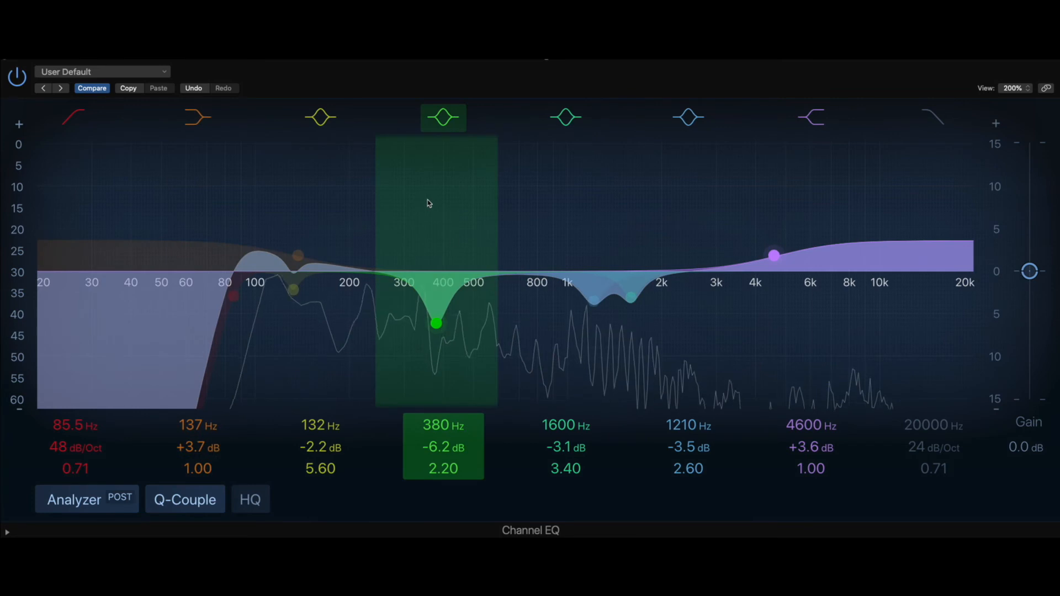
Step: Soften the 380 Hz cut to 384 Hz, -4.1 dB, Q 1.40 and the 132 Hz cut to 134 Hz, -1.6 dB
left_click_drag(440, 322, 442, 305)
scroll(442, 304, "down", 3)
scroll(442, 307, "down", 3)
left_click_drag(293, 290, 293, 284)
Step: Reduce the 1600 Hz cut to -1.9 dB at 1640 Hz and the 1210 Hz cut to -2.1 dB at 1200 Hz
left_click_drag(595, 302, 642, 294)
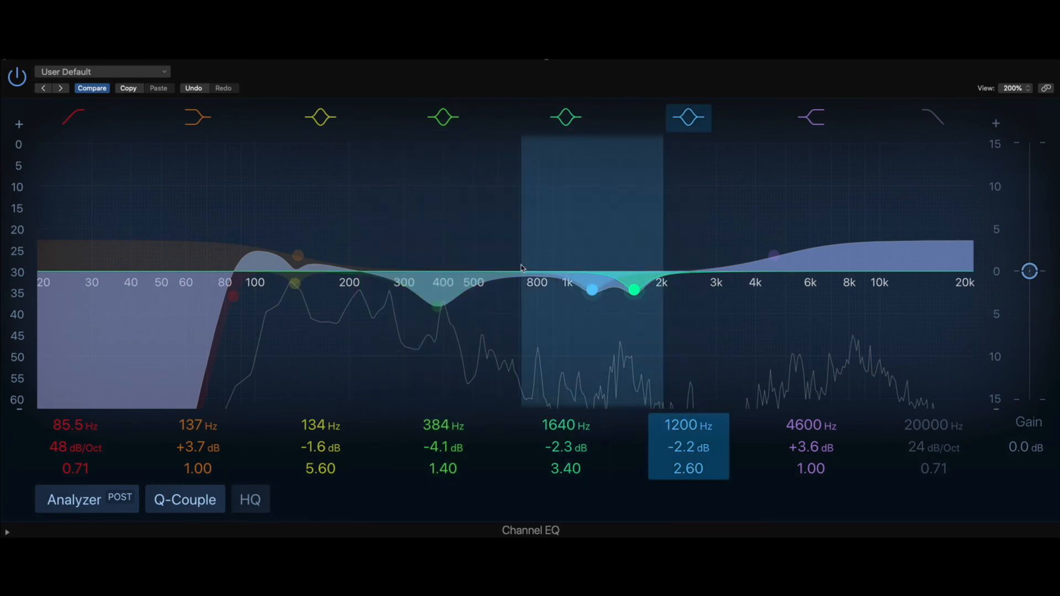
left_click_drag(589, 295, 592, 290)
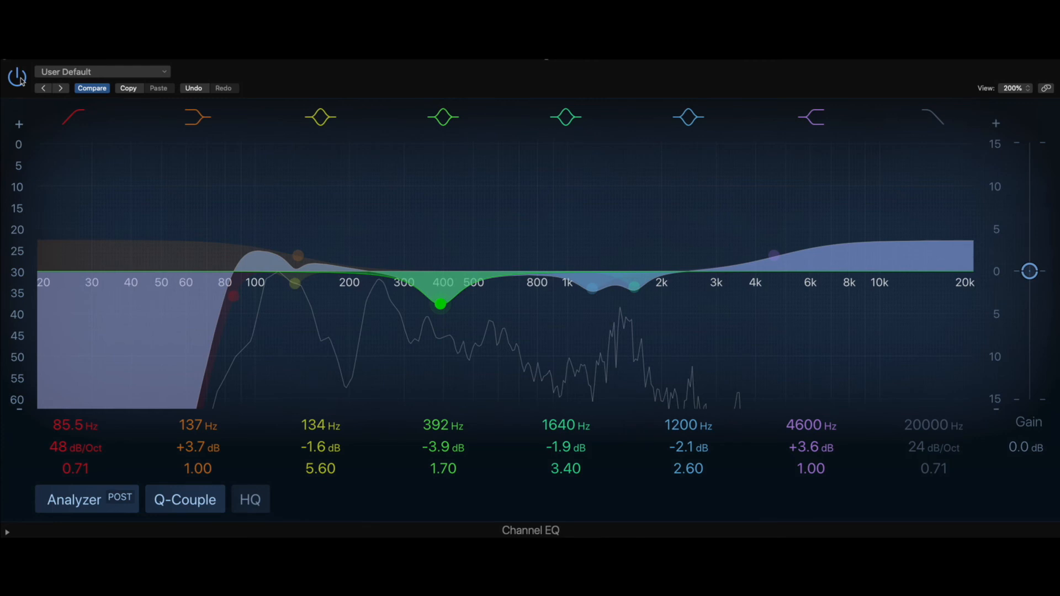
Step: Compare the voice-over with the equalizer bypassed and with the softened settings active
left_click(20, 80)
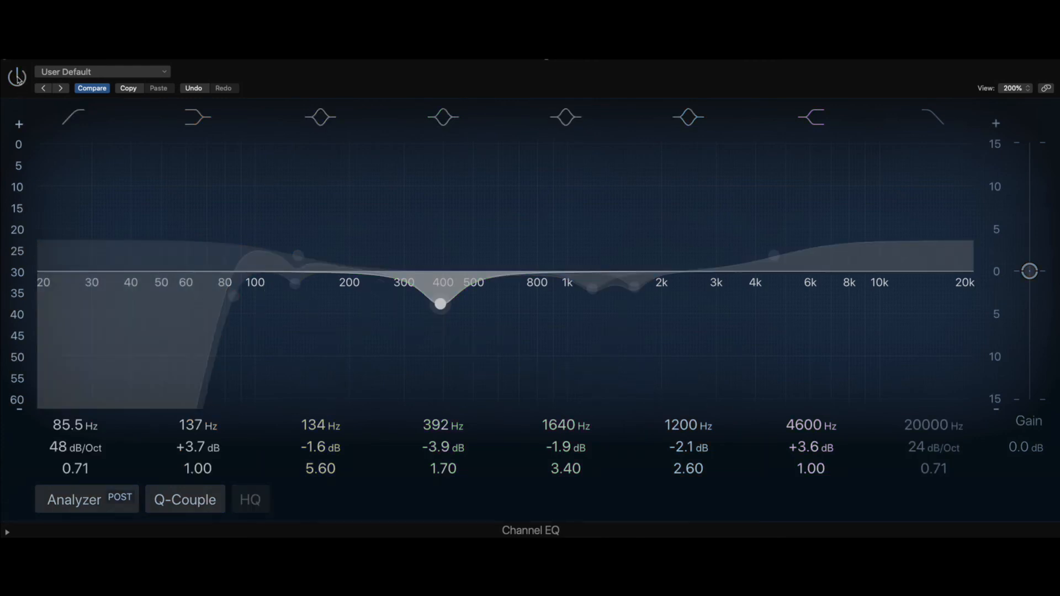
left_click(17, 78)
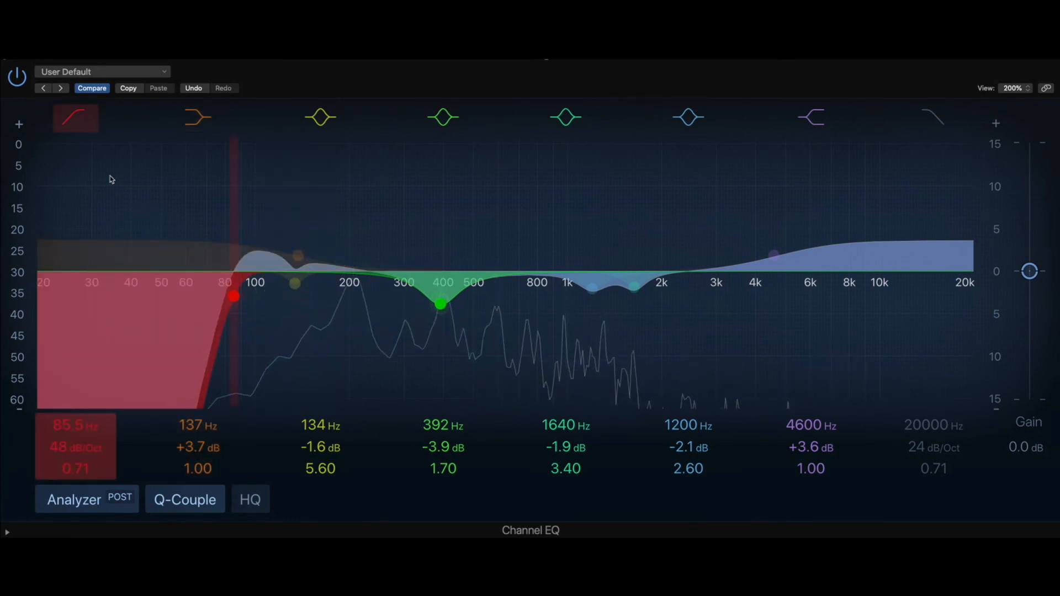
left_click(17, 79)
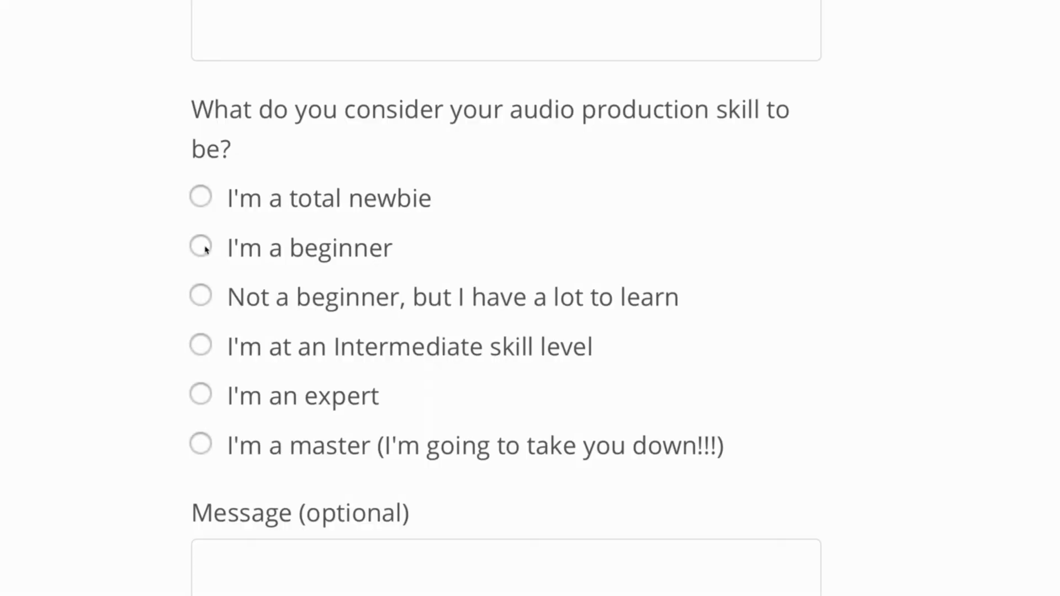
Step: In the web voice submission form, choose "I'm at an Intermediate skill level", enter Rode, and view the upload instructions
left_click(201, 246)
left_click(201, 346)
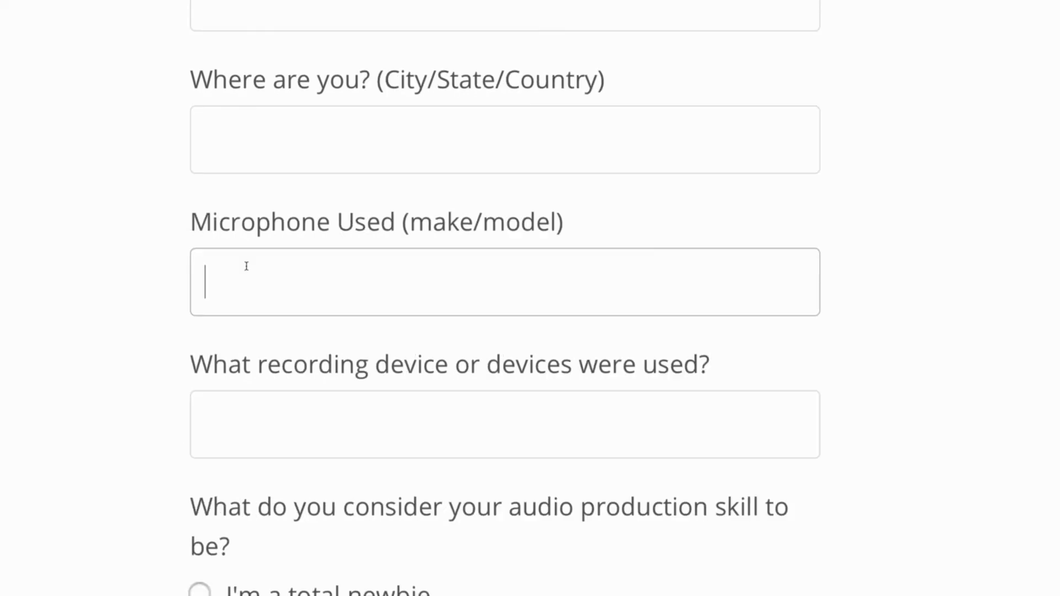
type("Rode")
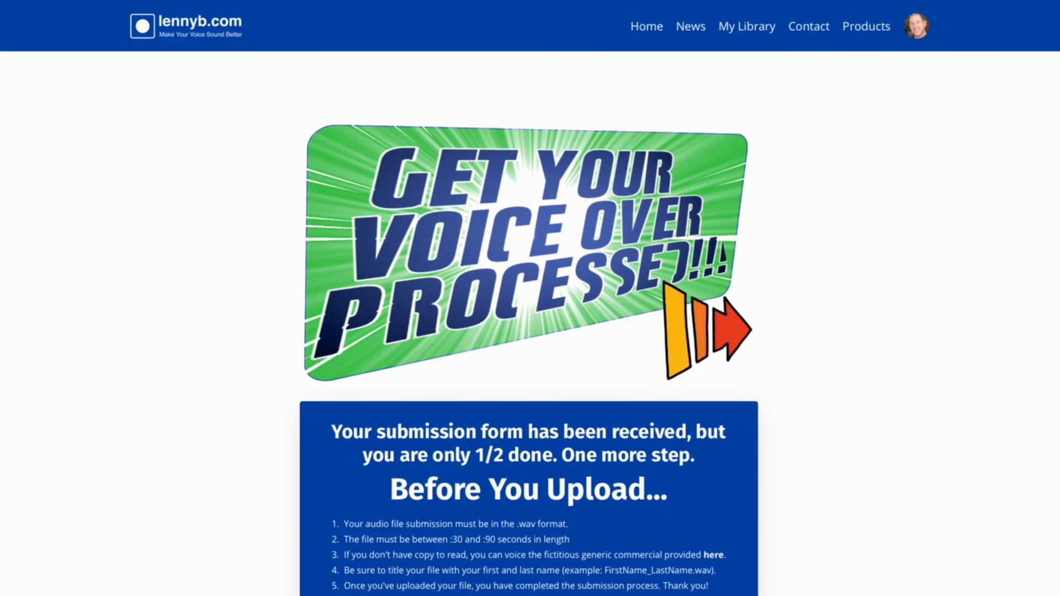
scroll(529, 331, "down", 3)
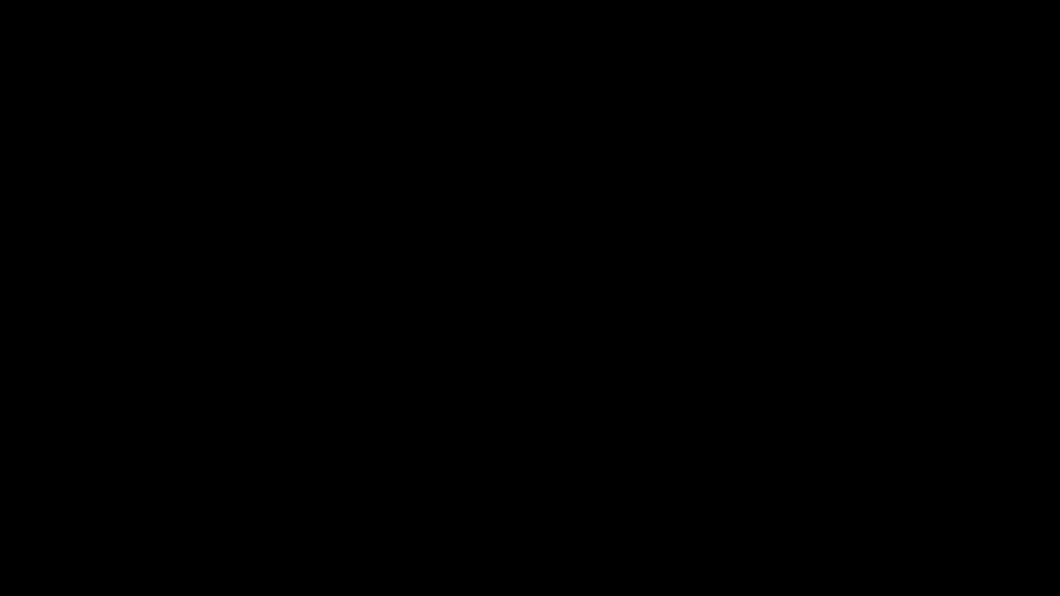